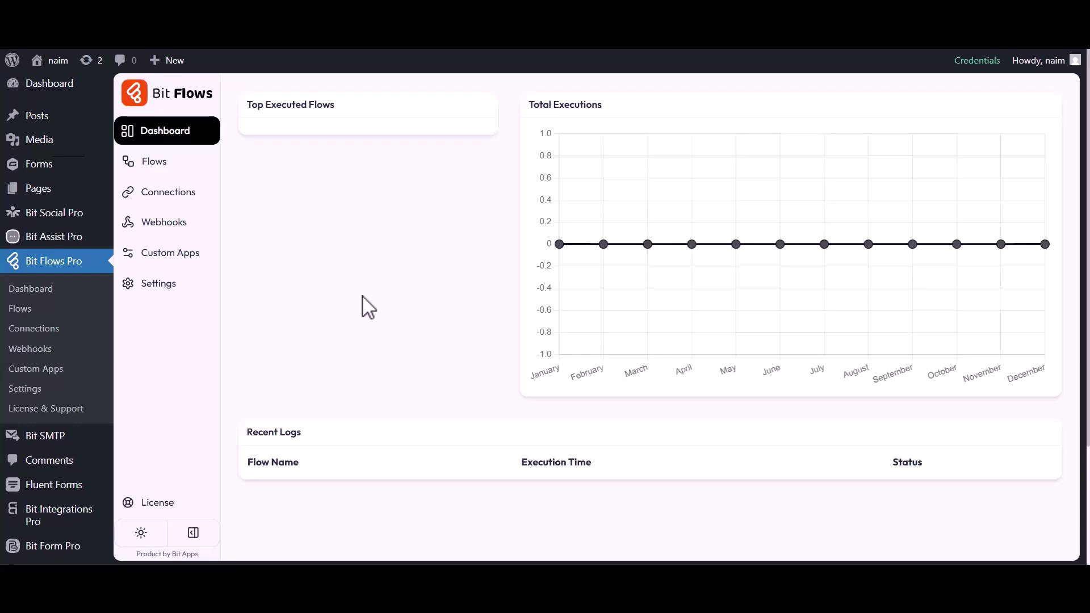
# Go to the Bit Flows Flows page, which has no flows yet
pyautogui.click(154, 163)
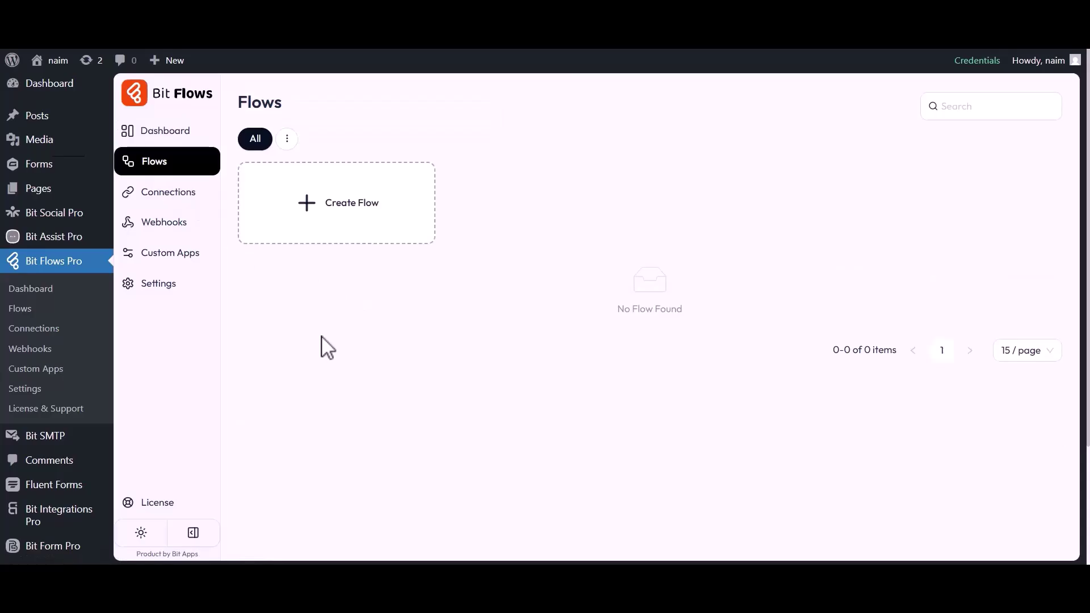
# Create a blank flow titled 'Fluent Forms to Benchmark' and open it in the editor
pyautogui.click(348, 214)
pyautogui.tripleClick(441, 188)
pyautogui.write('Fluent Forms to Benchmark')
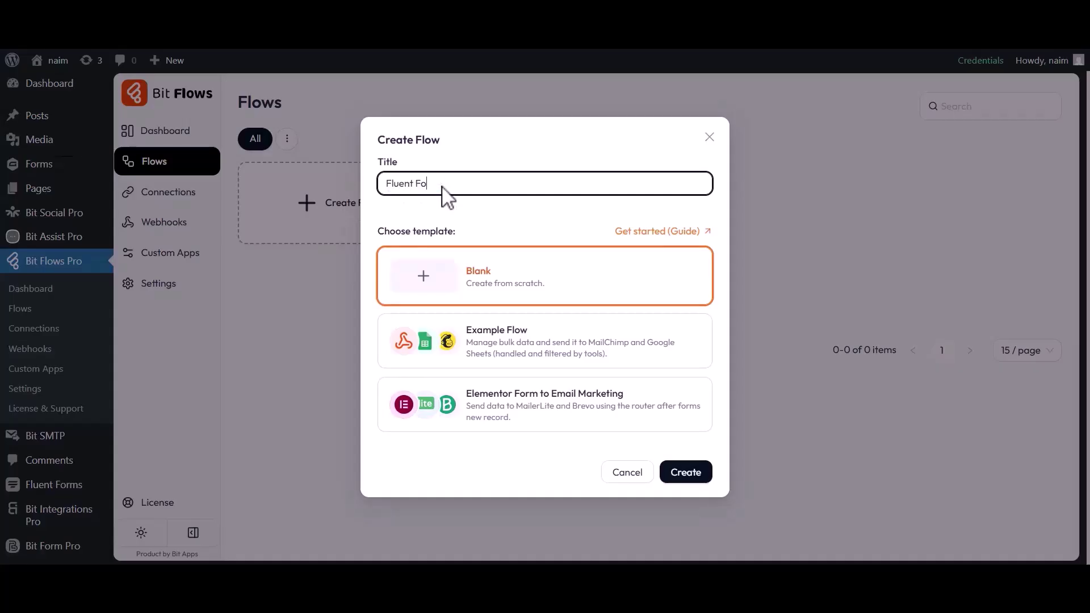
pyautogui.click(687, 473)
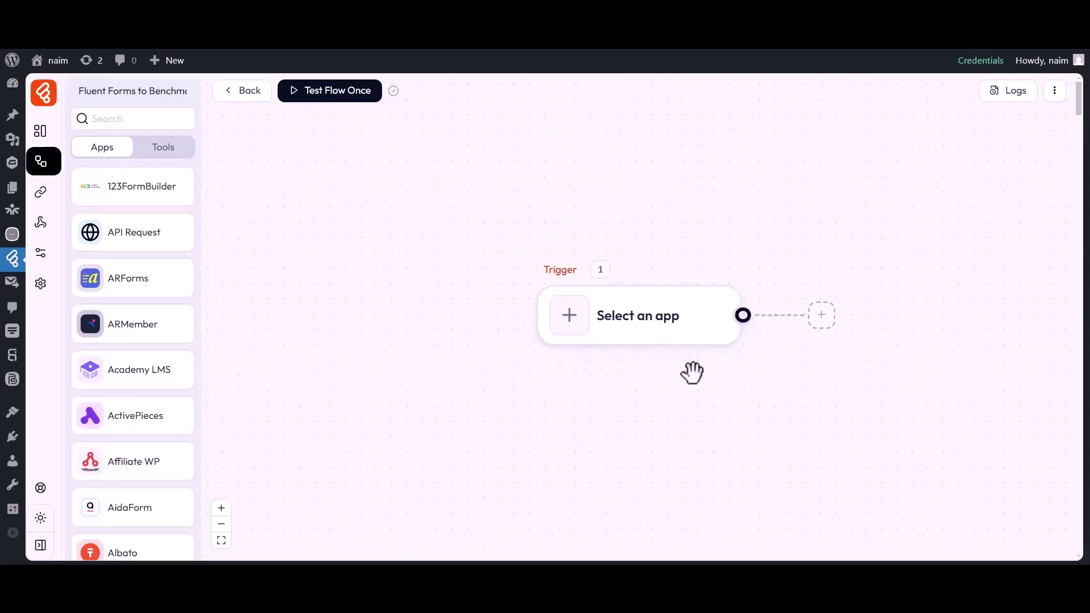
pyautogui.moveTo(692, 373); pyautogui.dragTo(555, 376)
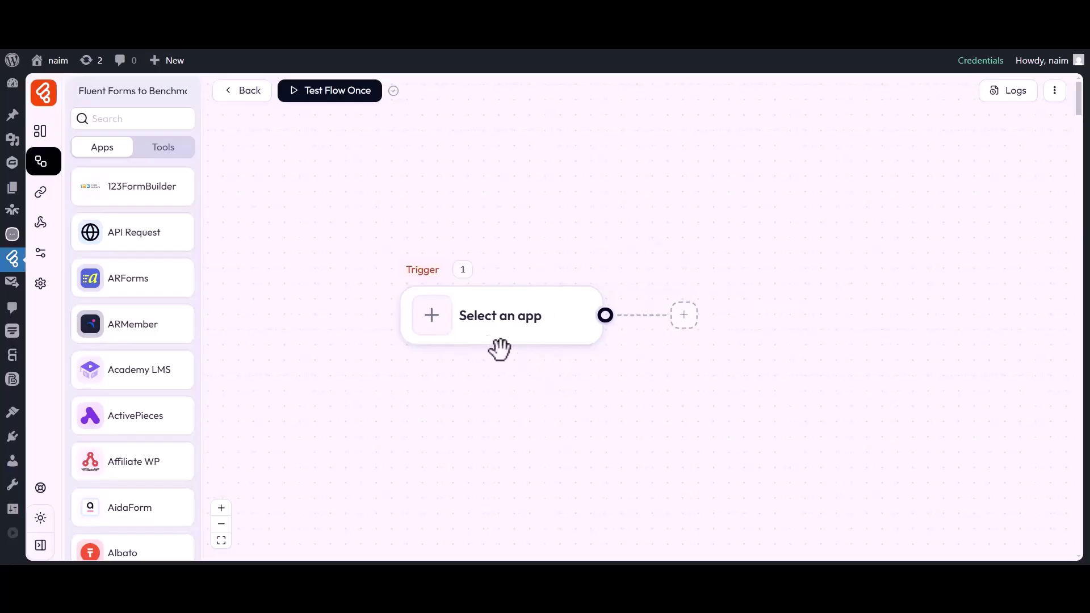
# Set the trigger to Fluent Forms Submission Inserted on Contact Form and start listening for a response
pyautogui.click(433, 327)
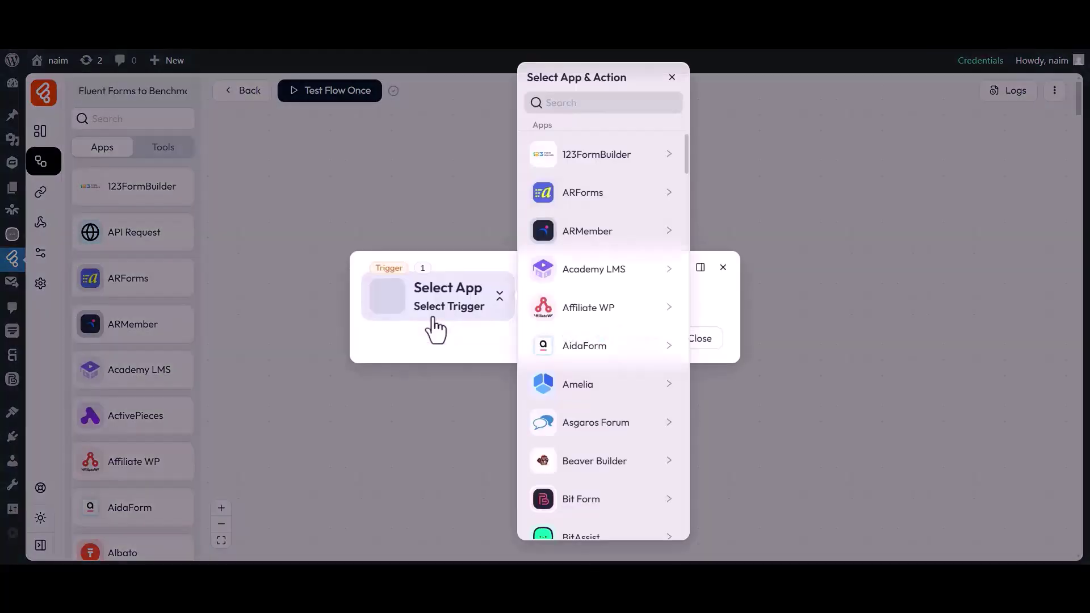
pyautogui.click(601, 105)
pyautogui.write('Fluent Forms')
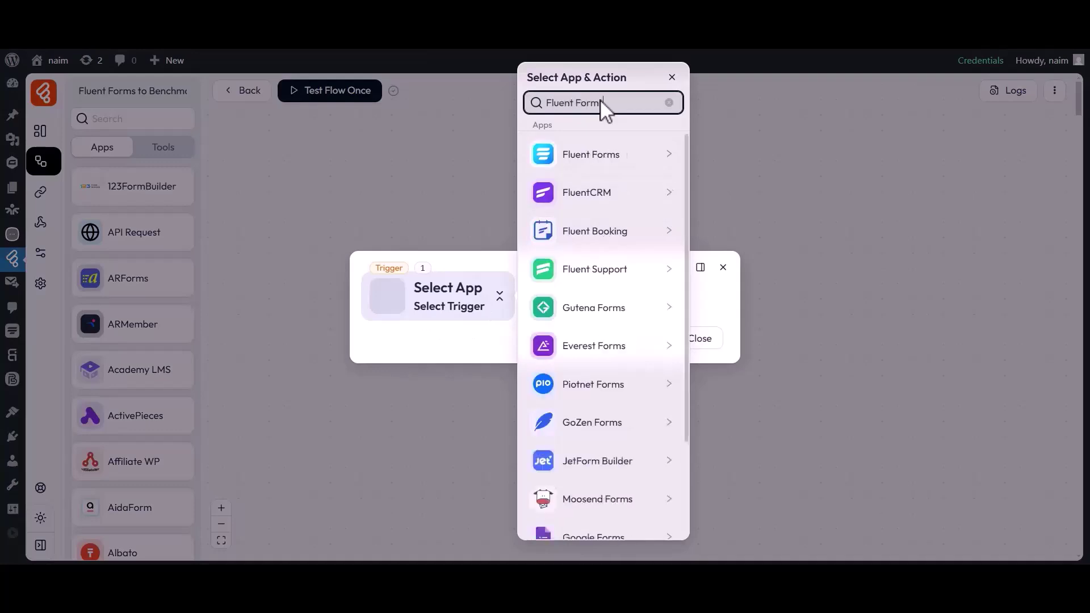
pyautogui.click(590, 159)
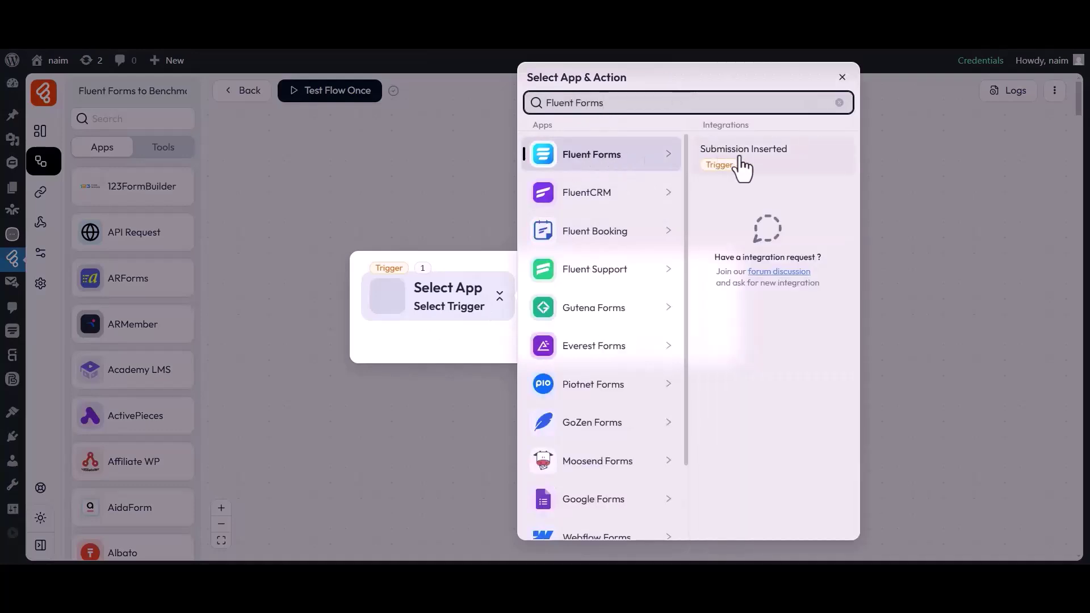
pyautogui.click(738, 151)
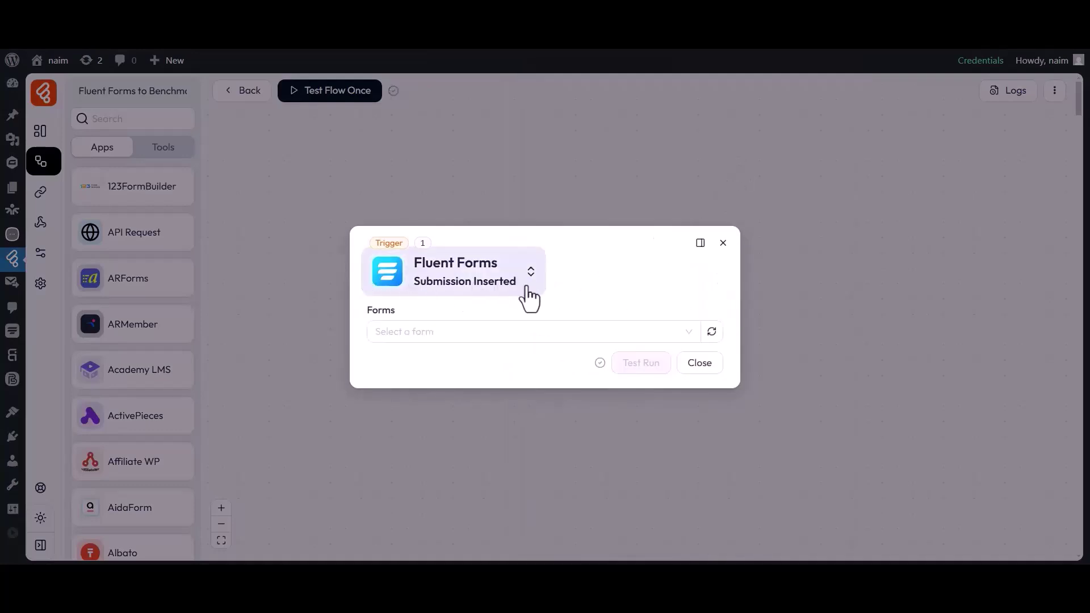
pyautogui.click(398, 330)
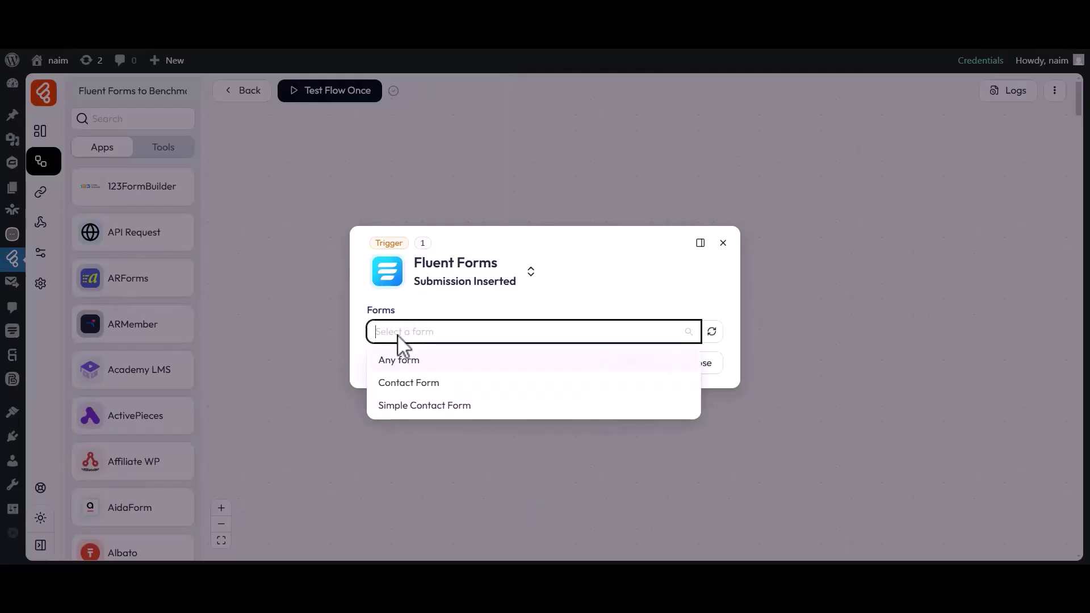
pyautogui.click(401, 384)
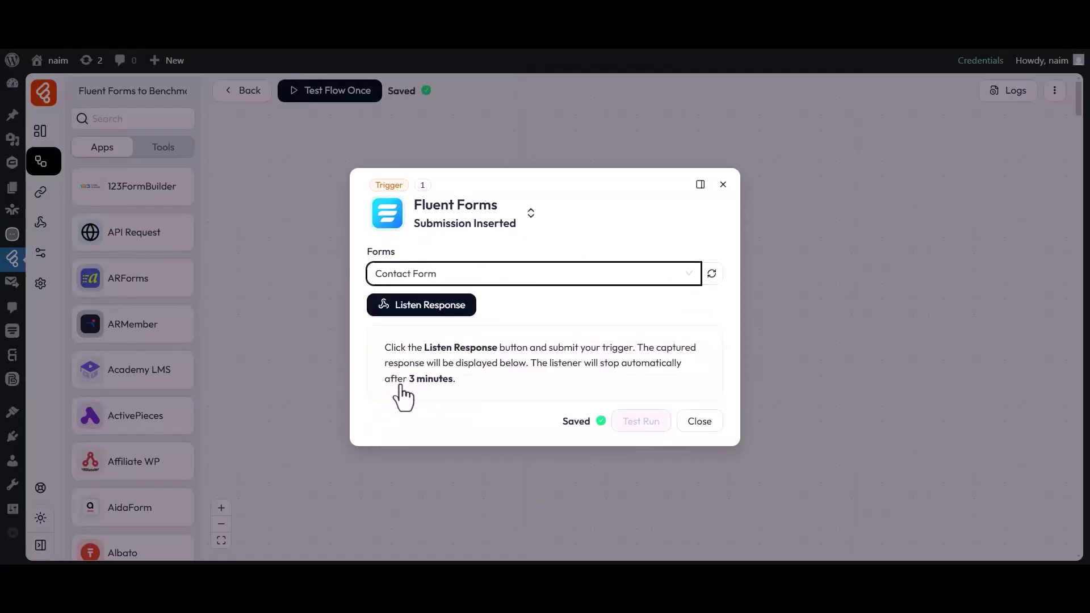
pyautogui.click(404, 307)
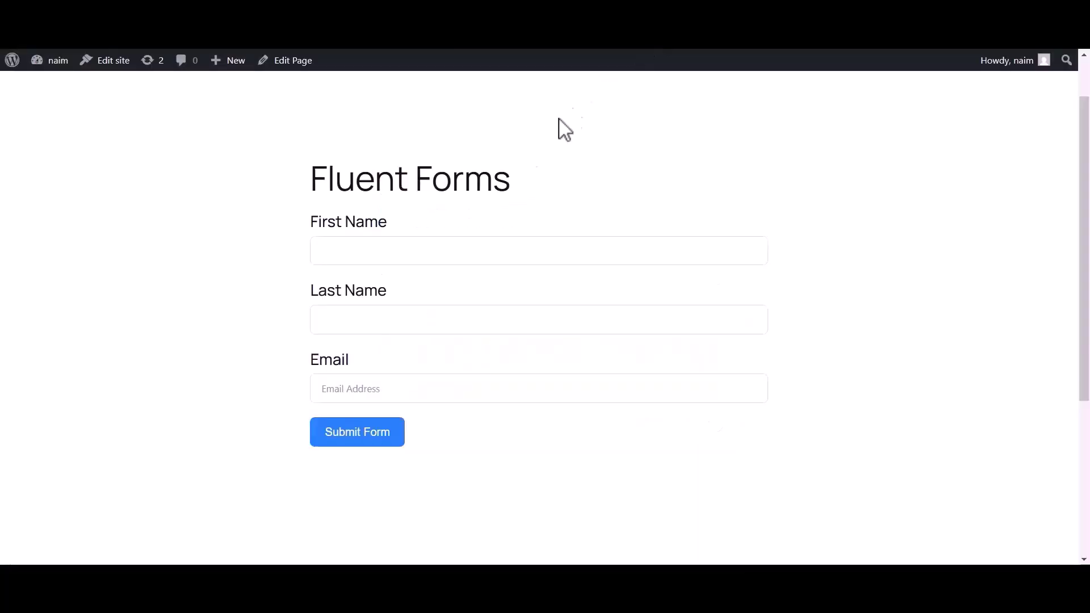
# Submit a test Contact Form entry with first name Bit, last name Apps and an e-mail
pyautogui.click(412, 252)
pyautogui.write('Bit')
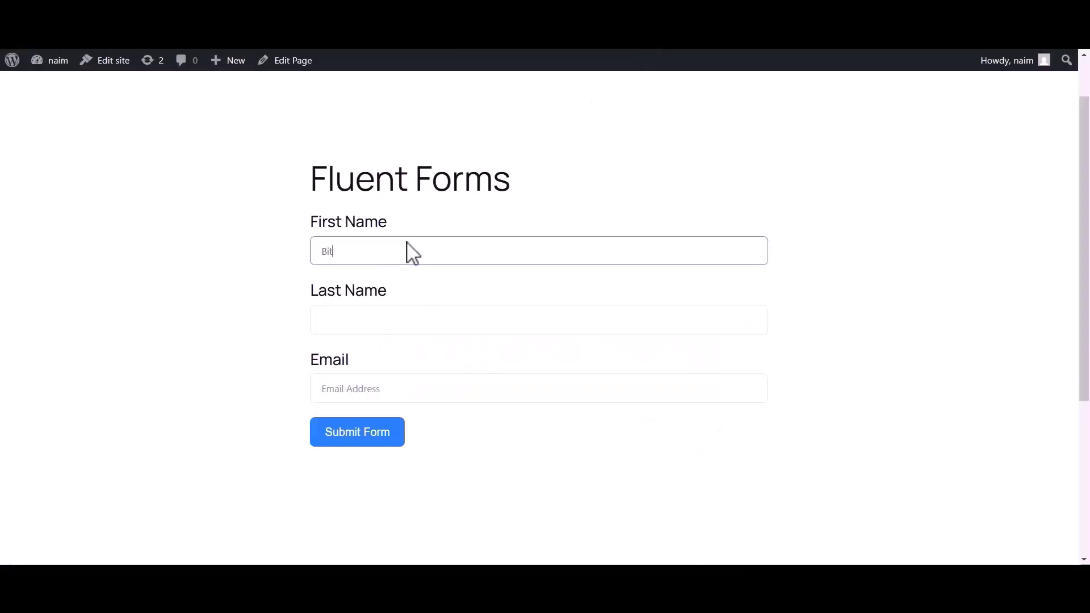
pyautogui.click(349, 334)
pyautogui.write('Apps')
pyautogui.click(328, 391)
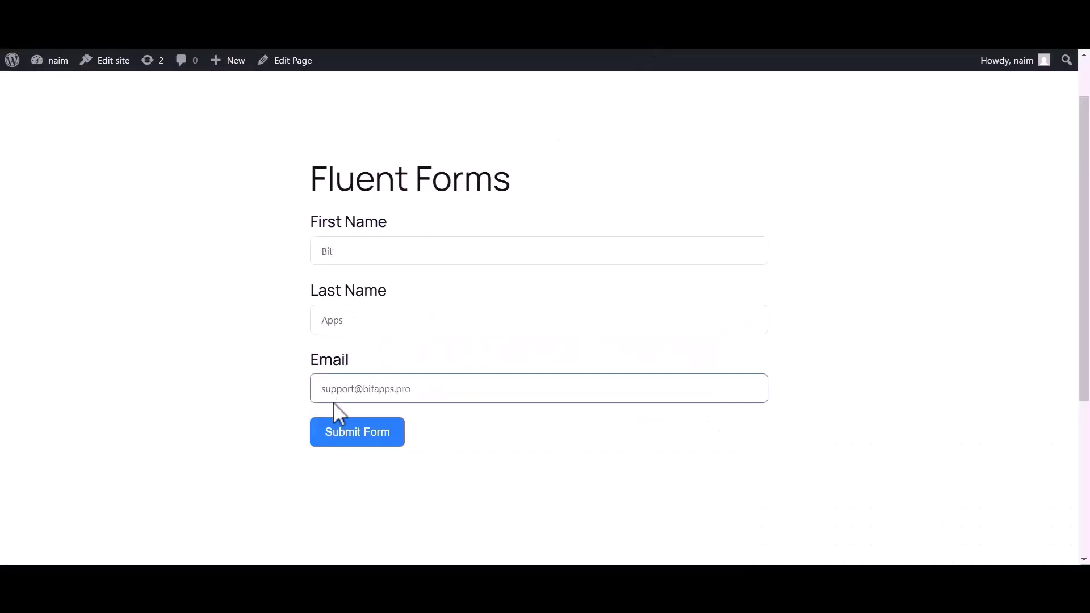
pyautogui.click(343, 441)
pyautogui.moveTo(322, 241); pyautogui.dragTo(728, 258)
# Review the captured response JSON, then close the trigger settings back to the canvas
pyautogui.click(728, 258)
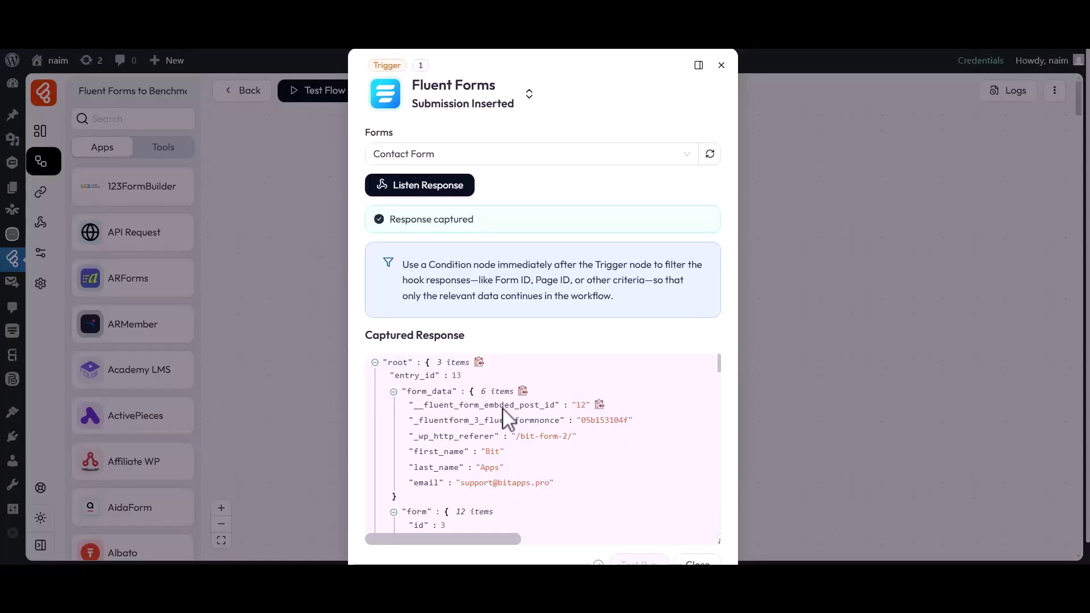
pyautogui.scroll(-2, 511, 488)
pyautogui.scroll(-15, 514, 494)
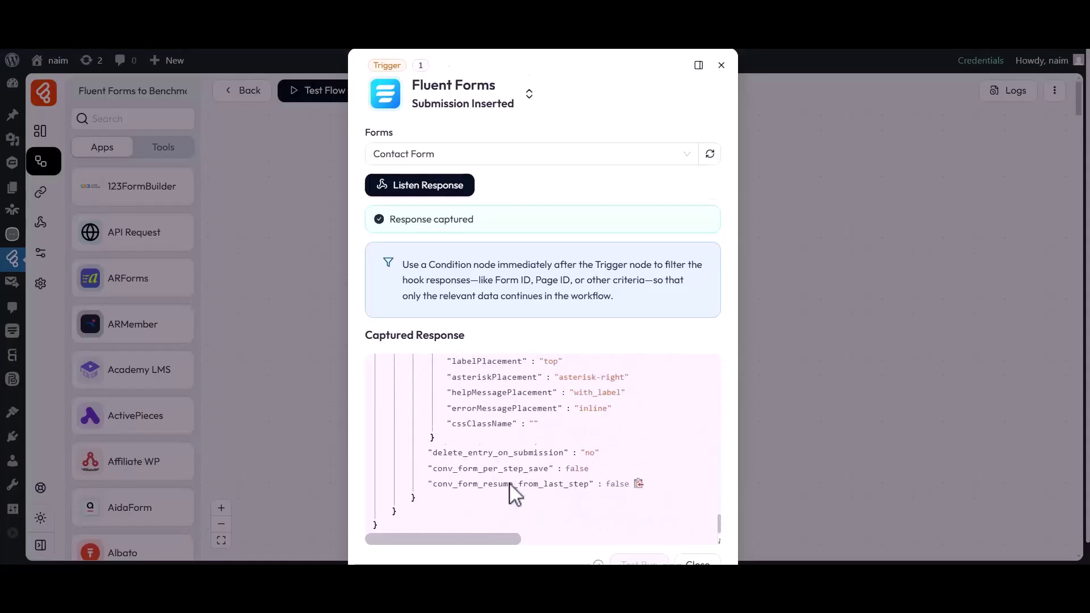
pyautogui.scroll(-1, 514, 494)
pyautogui.click(694, 539)
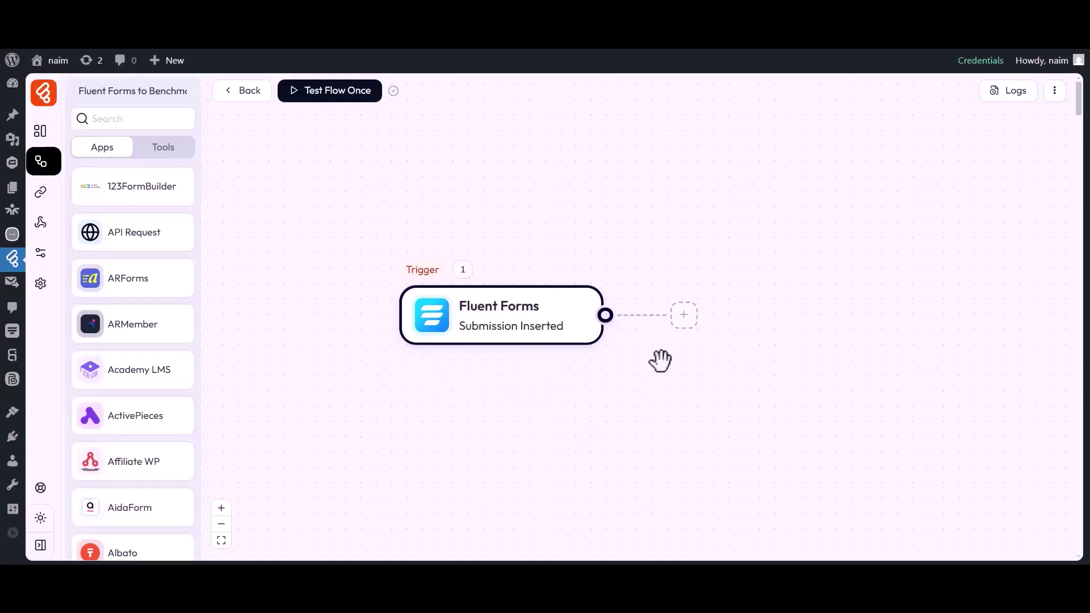
# Add a Benchmark Create Contact action after the trigger and show its connection list
pyautogui.click(684, 315)
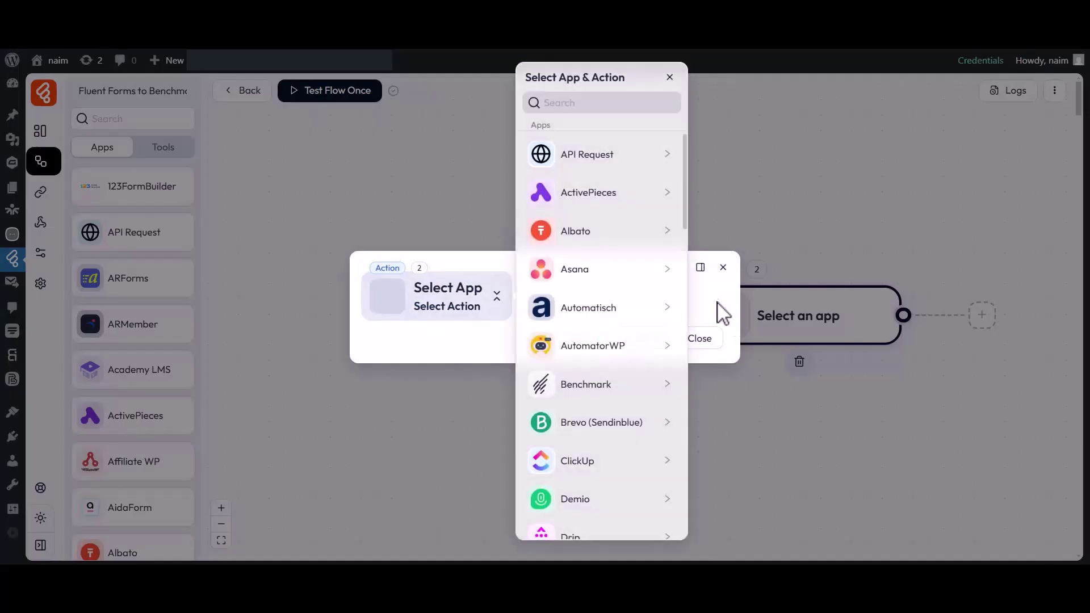
pyautogui.click(577, 107)
pyautogui.write('Benchmark')
pyautogui.click(596, 164)
pyautogui.click(727, 165)
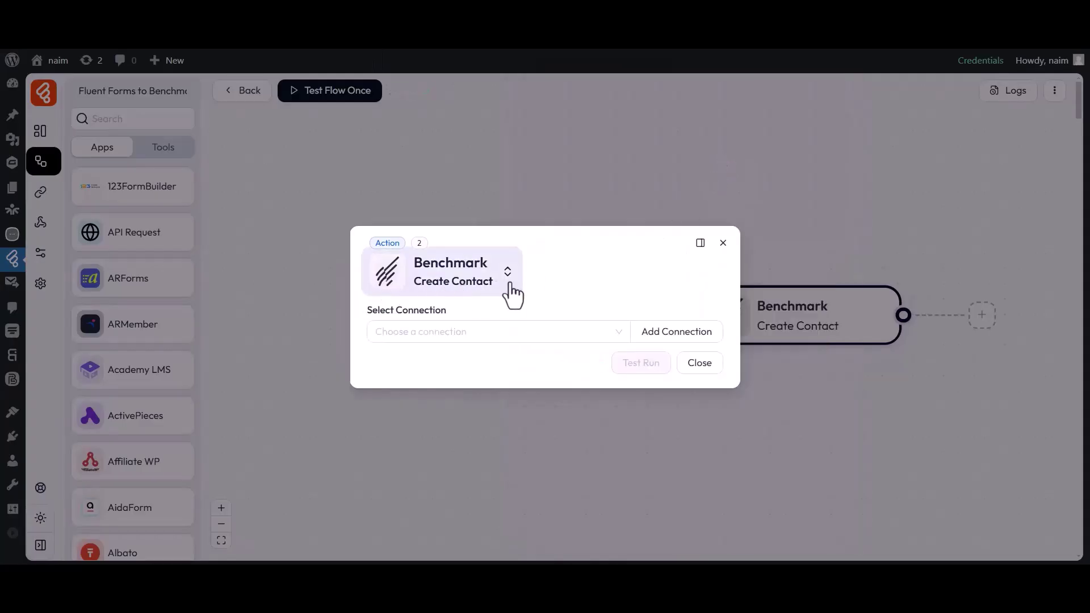
pyautogui.moveTo(369, 313); pyautogui.dragTo(445, 318)
pyautogui.click(449, 334)
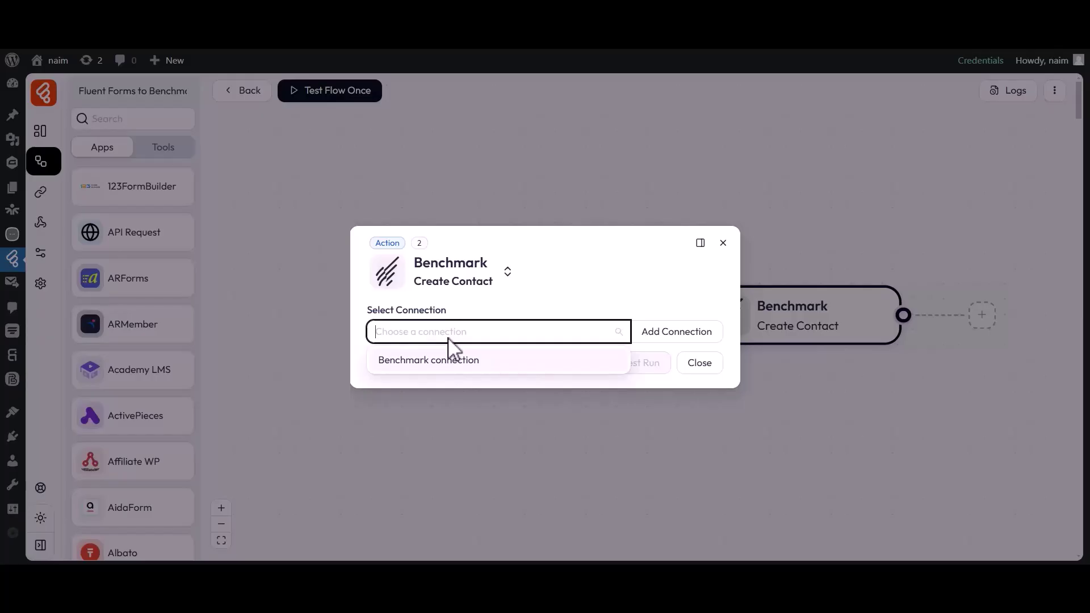
# Start a new Benchmark connection named 'Benchmark connection 1'
pyautogui.click(674, 342)
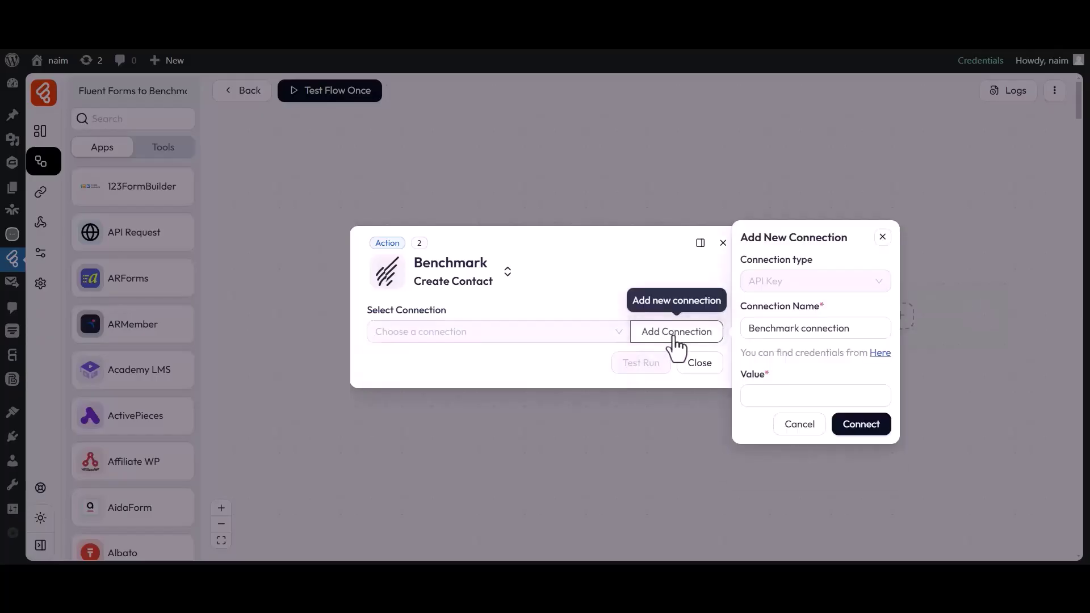
pyautogui.moveTo(741, 307); pyautogui.dragTo(824, 311)
pyautogui.click(815, 327)
pyautogui.click(859, 329)
pyautogui.write('1')
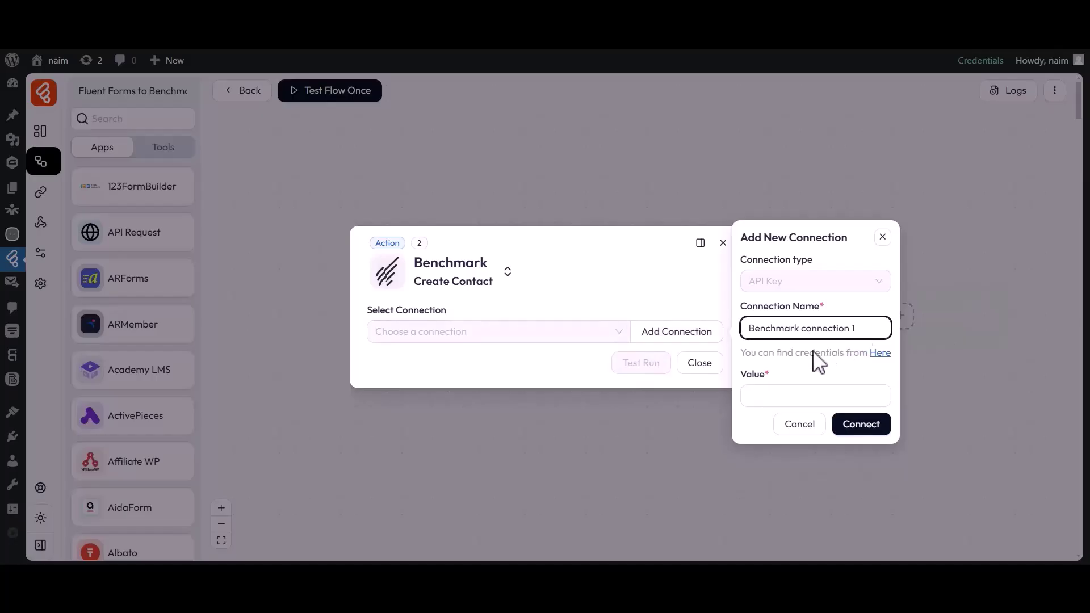
pyautogui.click(774, 393)
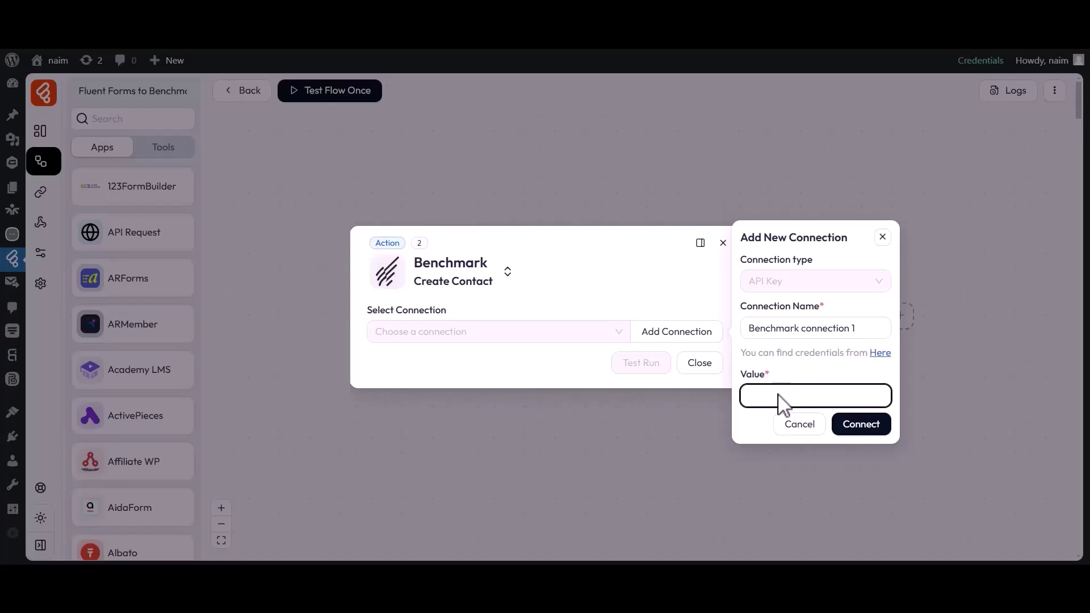
# Copy the API key from the Benchmark page into the connection's Value and connect
pyautogui.click(879, 353)
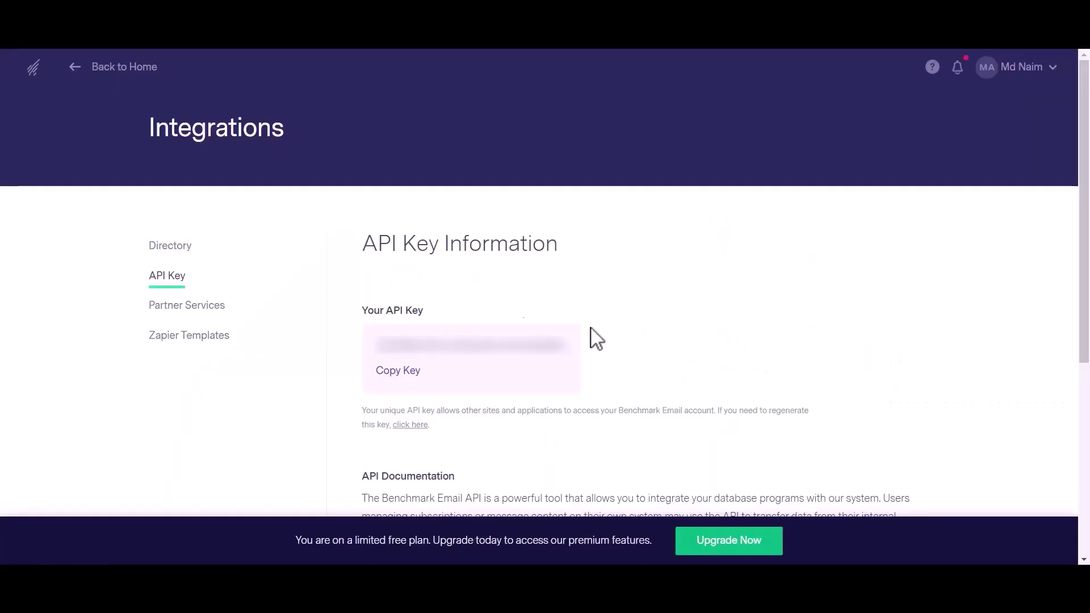
pyautogui.moveTo(376, 345); pyautogui.dragTo(569, 360)
pyautogui.click(398, 371)
pyautogui.click(537, 50)
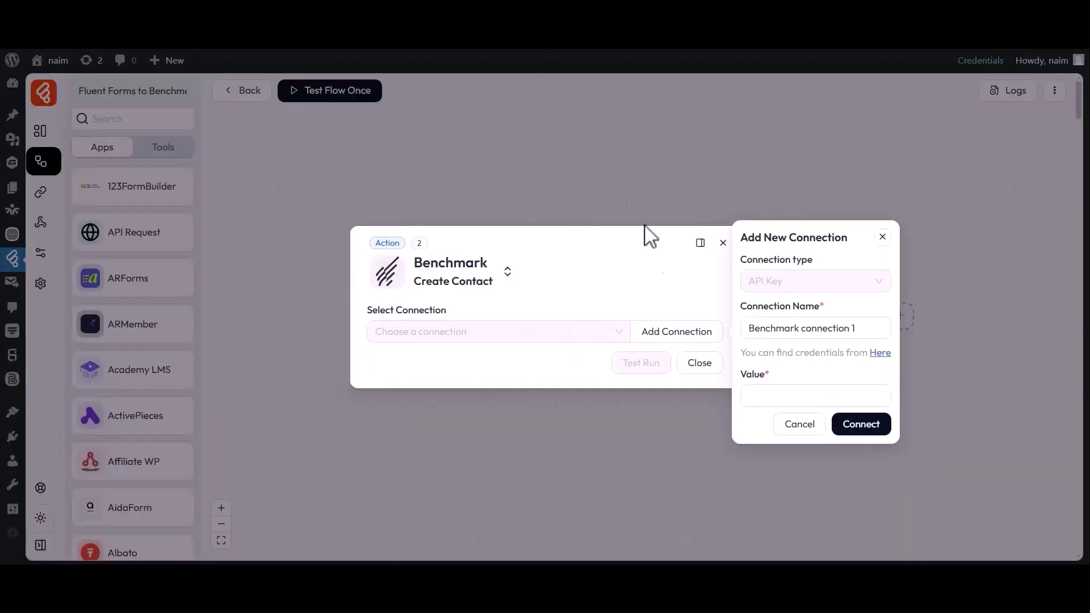
pyautogui.moveTo(740, 377); pyautogui.dragTo(774, 385)
pyautogui.click(774, 403)
pyautogui.hotkey('ctrl', 'v')
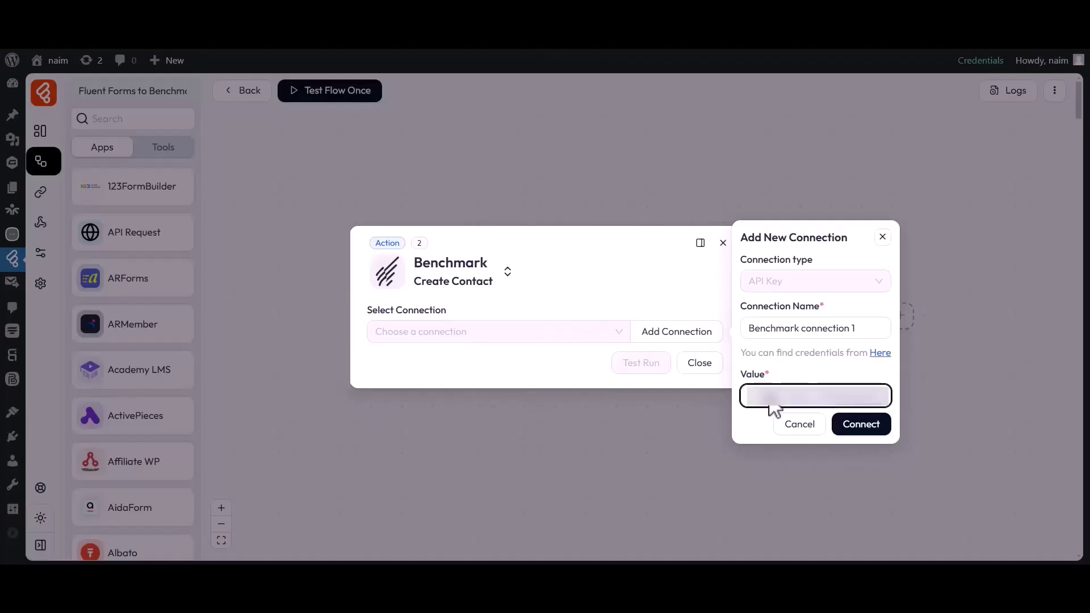
pyautogui.click(859, 429)
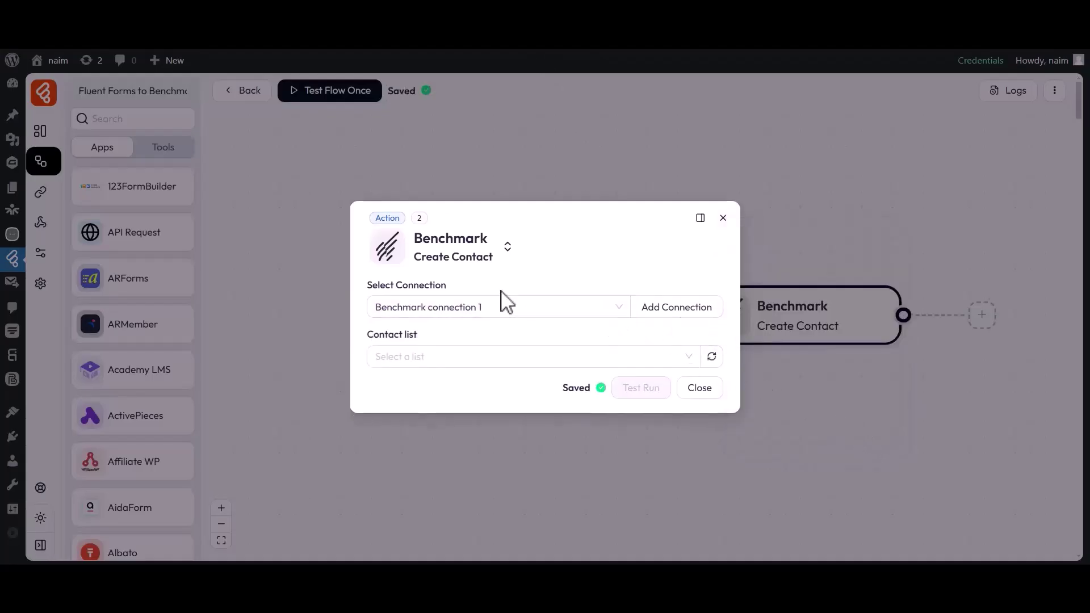
# Choose Sample Contact List as the Benchmark target list
pyautogui.moveTo(367, 286); pyautogui.dragTo(449, 284)
pyautogui.click(402, 308)
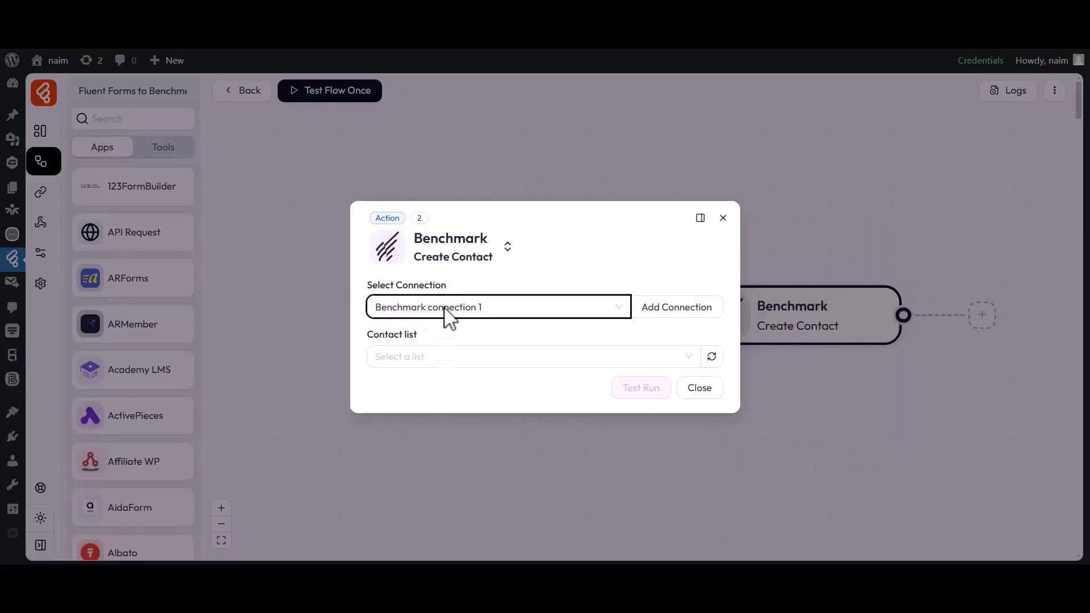
pyautogui.moveTo(368, 334); pyautogui.dragTo(400, 335)
pyautogui.click(418, 333)
pyautogui.click(409, 352)
pyautogui.click(399, 408)
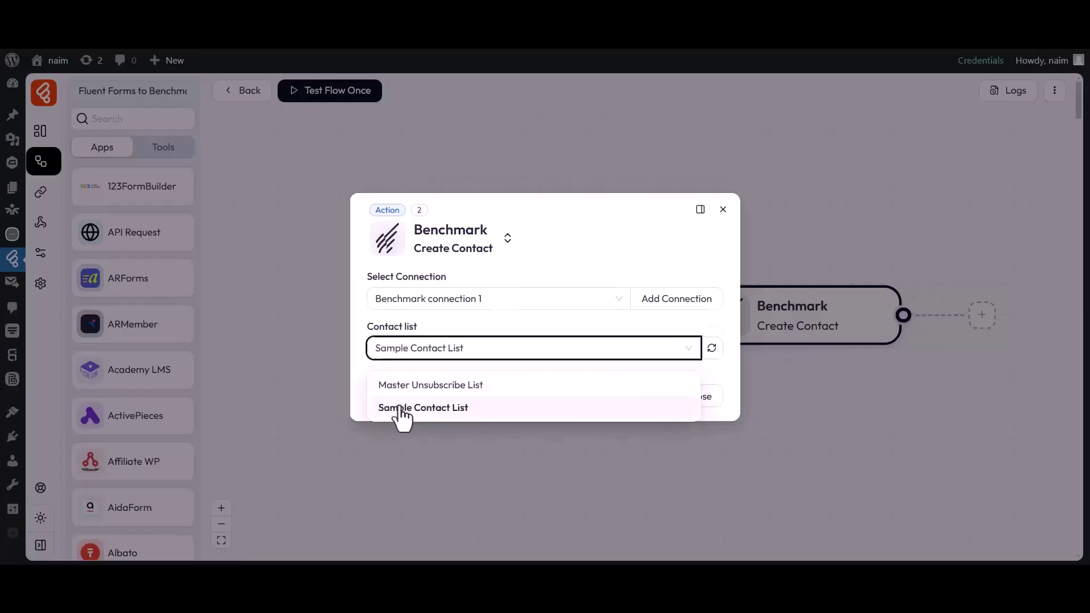
# Map First Name to first_name and Last Name to last_name from the form data
pyautogui.moveTo(367, 360); pyautogui.dragTo(429, 366)
pyautogui.click(428, 389)
pyautogui.click(428, 374)
pyautogui.click(422, 215)
pyautogui.click(606, 380)
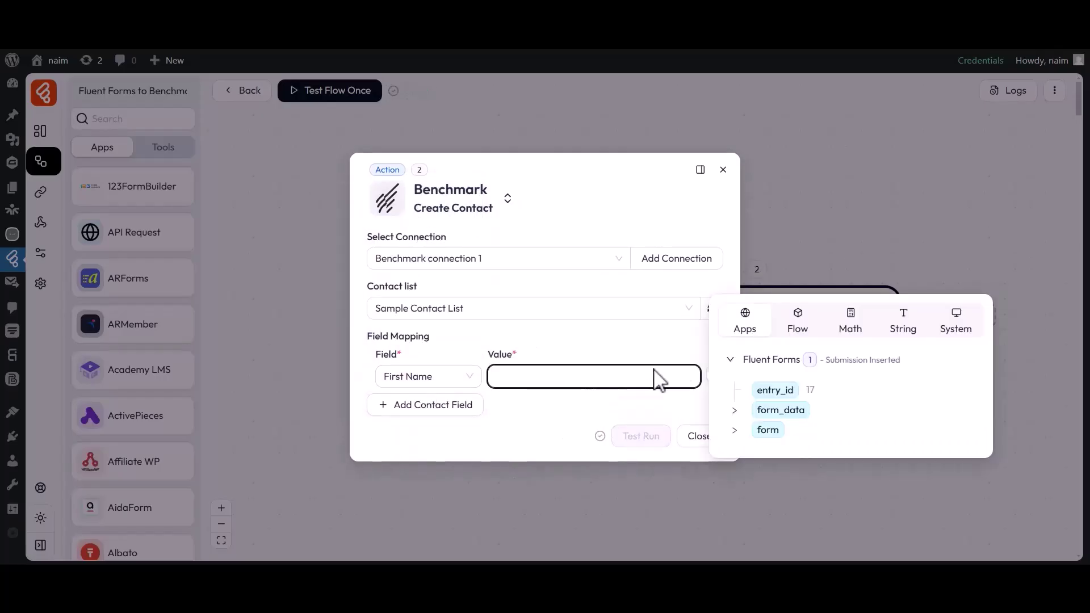
pyautogui.click(735, 412)
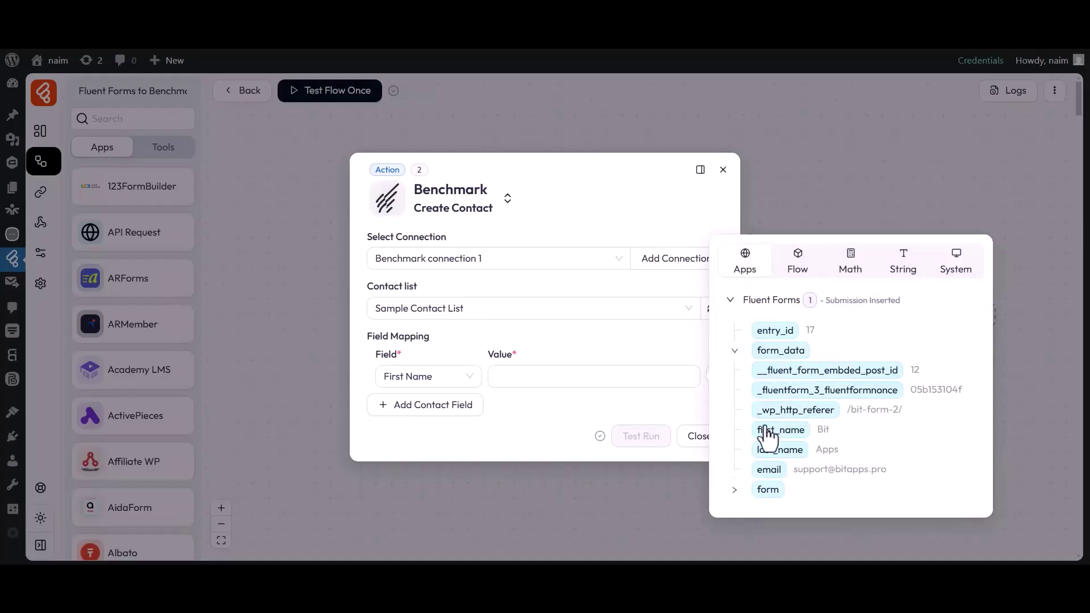
pyautogui.click(750, 430)
pyautogui.click(589, 419)
pyautogui.click(421, 406)
pyautogui.click(412, 257)
pyautogui.click(581, 397)
pyautogui.click(733, 432)
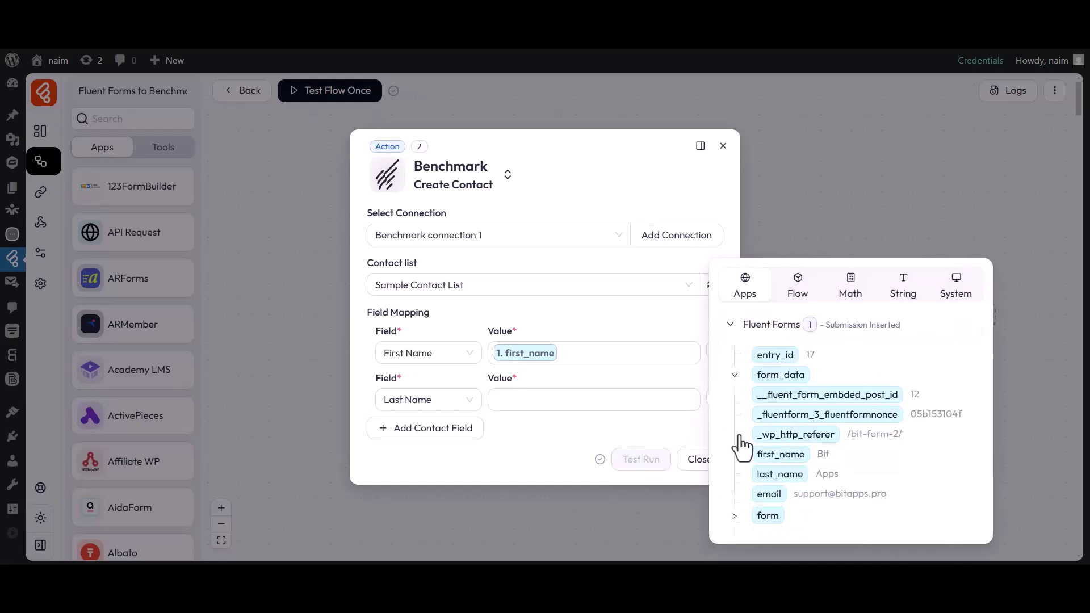
pyautogui.click(773, 473)
pyautogui.click(653, 434)
# Map Email to the form's email field and close the action settings
pyautogui.click(426, 428)
pyautogui.click(426, 426)
pyautogui.click(414, 243)
pyautogui.click(594, 423)
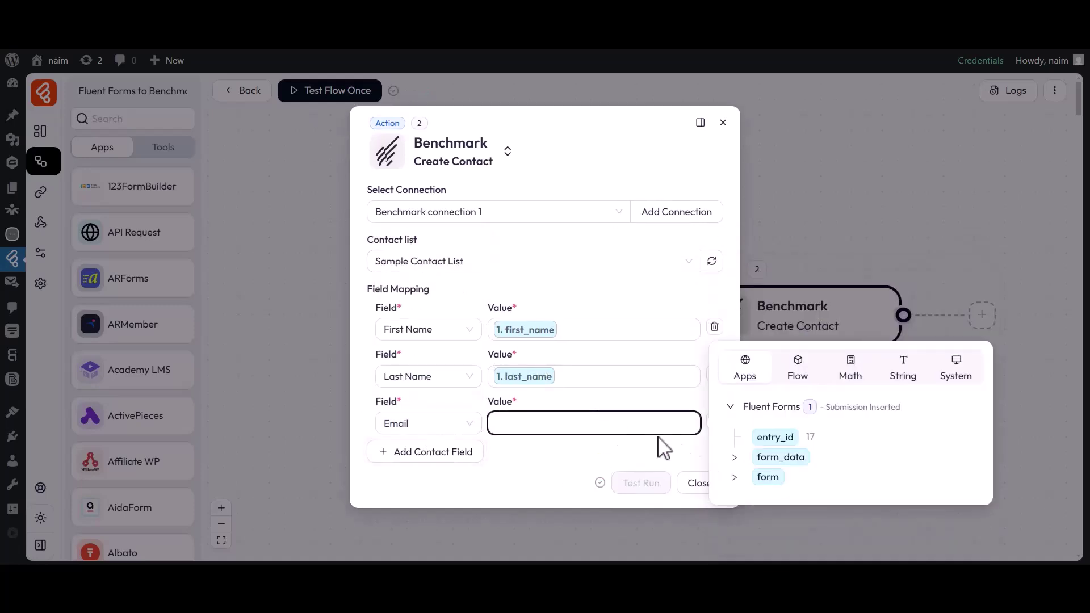
pyautogui.click(733, 456)
pyautogui.click(770, 517)
pyautogui.click(642, 464)
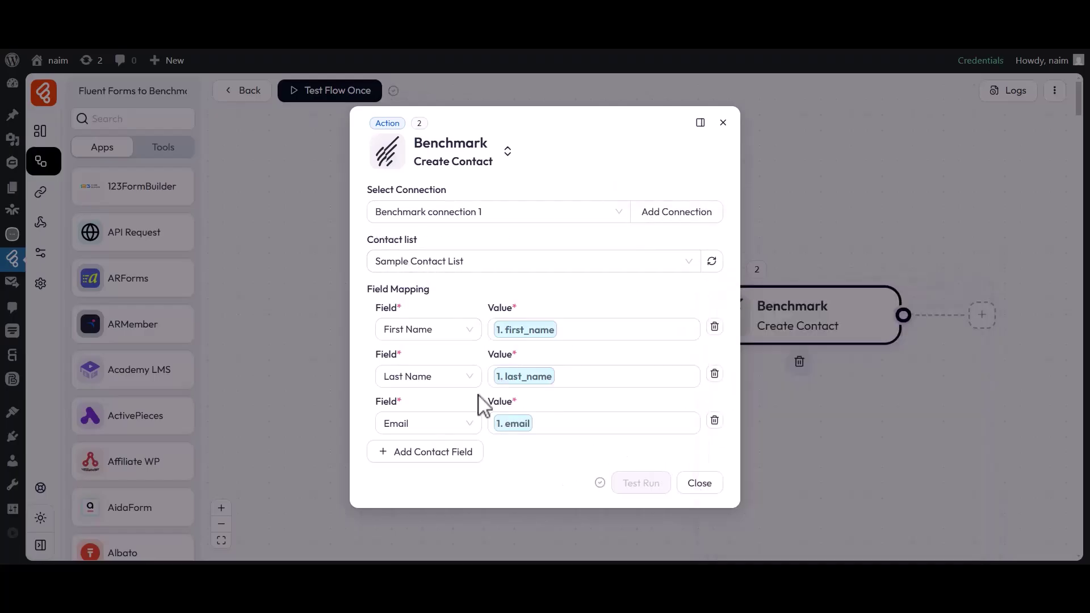
pyautogui.click(696, 483)
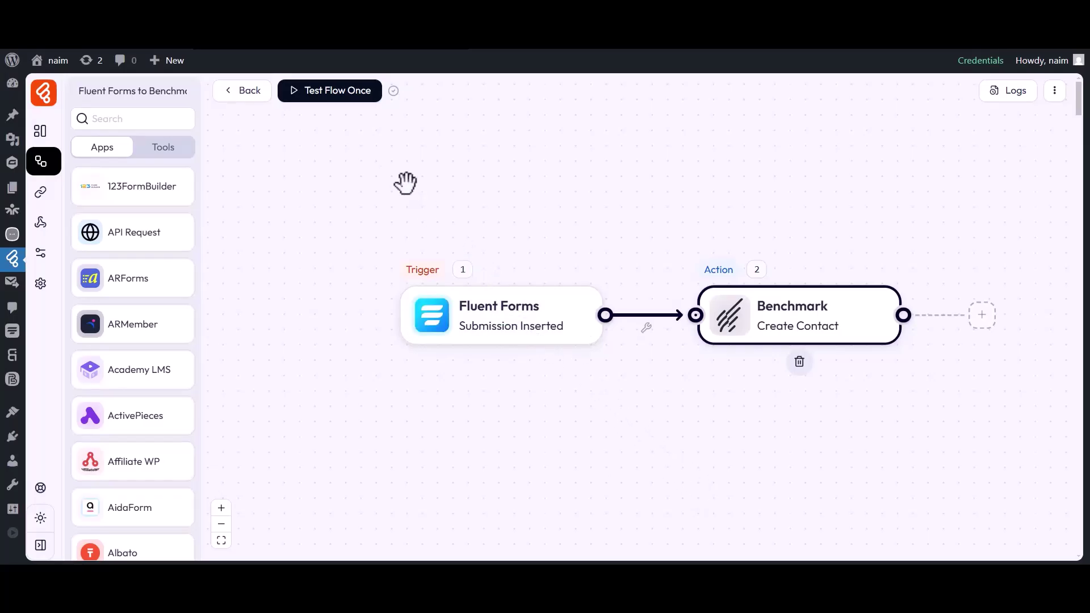
# Test the flow once by submitting the form with first name Bit, last name Apps and an e-mail
pyautogui.click(329, 121)
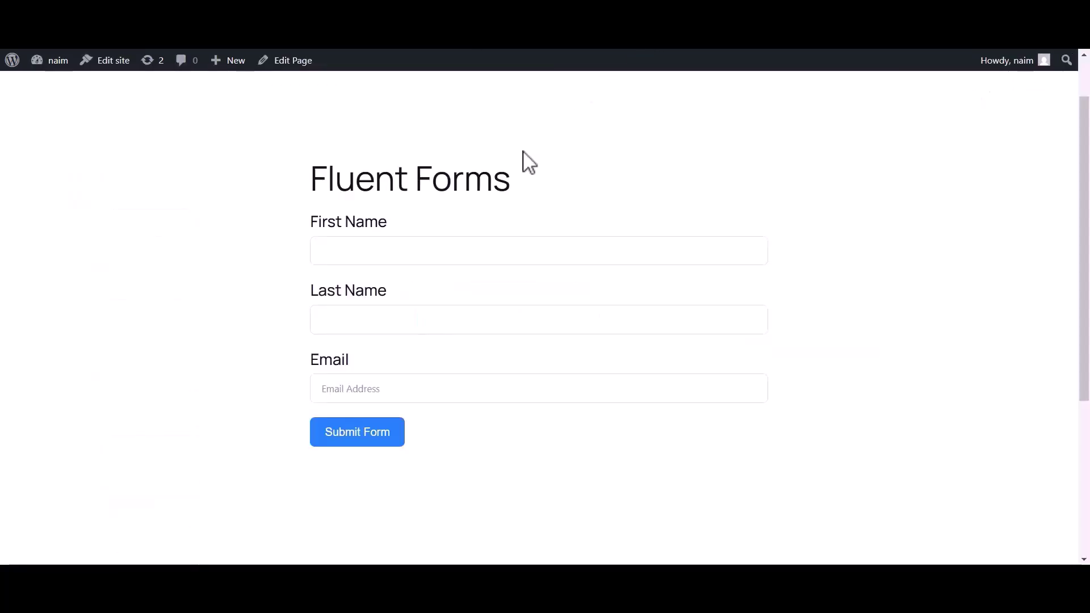
pyautogui.click(413, 253)
pyautogui.write('Bit')
pyautogui.click(348, 325)
pyautogui.write('Apps')
pyautogui.click(322, 386)
pyautogui.click(341, 433)
pyautogui.moveTo(322, 239); pyautogui.dragTo(721, 262)
pyautogui.click(721, 262)
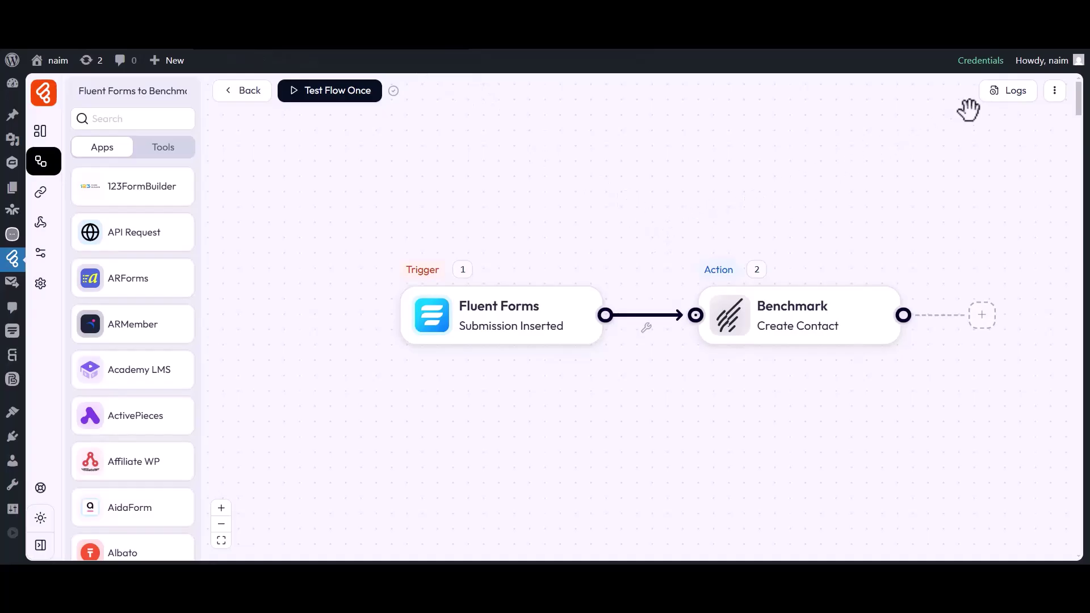
# Check the run log details to confirm Benchmark received the first name and e-mail
pyautogui.click(1014, 94)
pyautogui.doubleClick(757, 149)
pyautogui.doubleClick(759, 181)
pyautogui.click(802, 181)
pyautogui.click(962, 180)
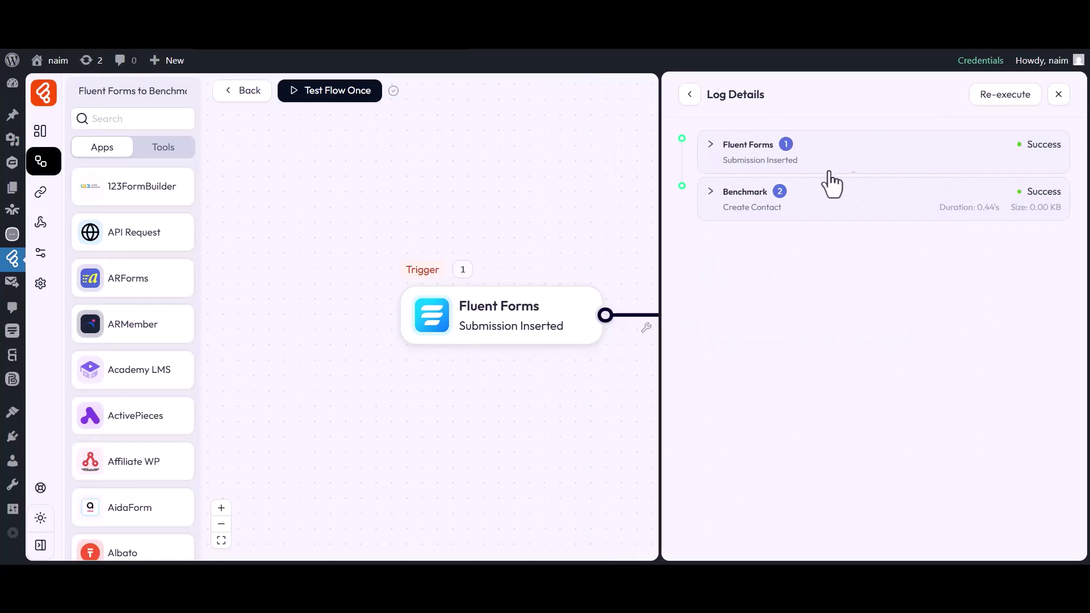
pyautogui.click(741, 208)
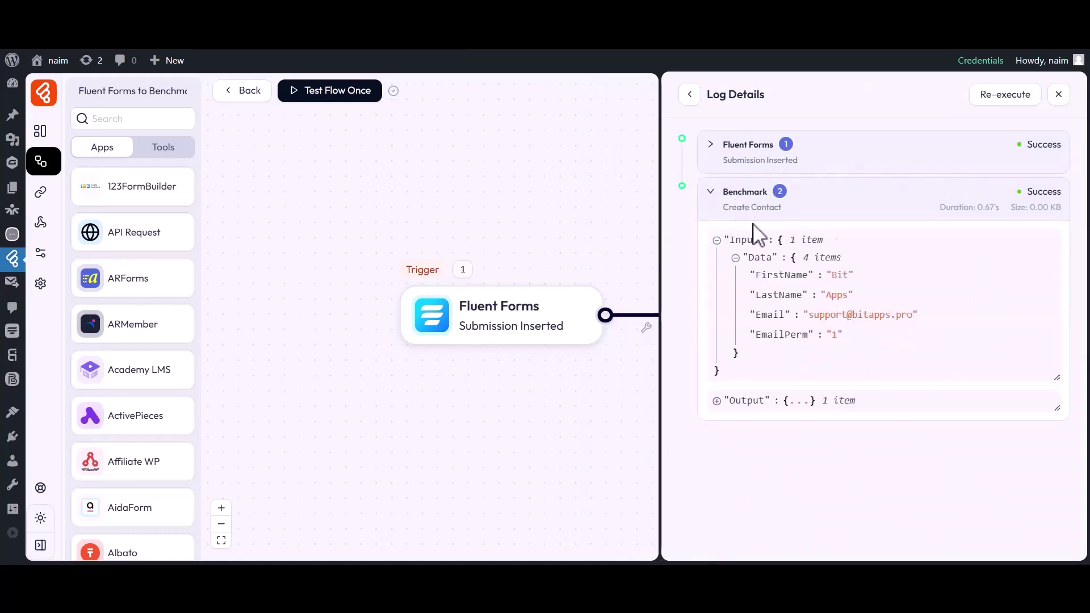
pyautogui.moveTo(756, 276); pyautogui.dragTo(850, 285)
pyautogui.click(756, 296)
pyautogui.moveTo(756, 315); pyautogui.dragTo(874, 318)
pyautogui.click(884, 319)
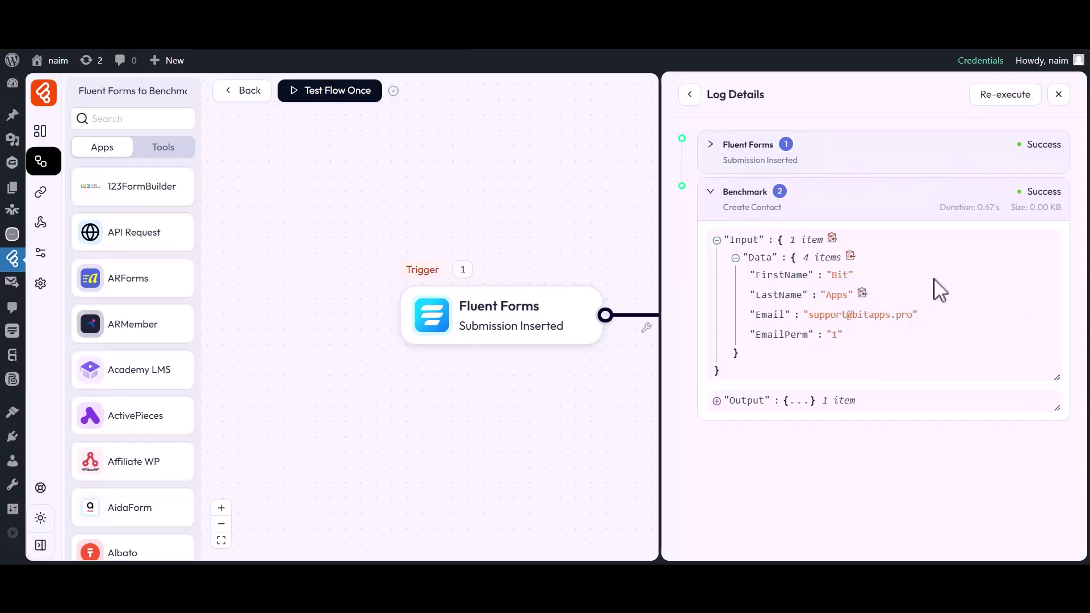
pyautogui.click(1058, 94)
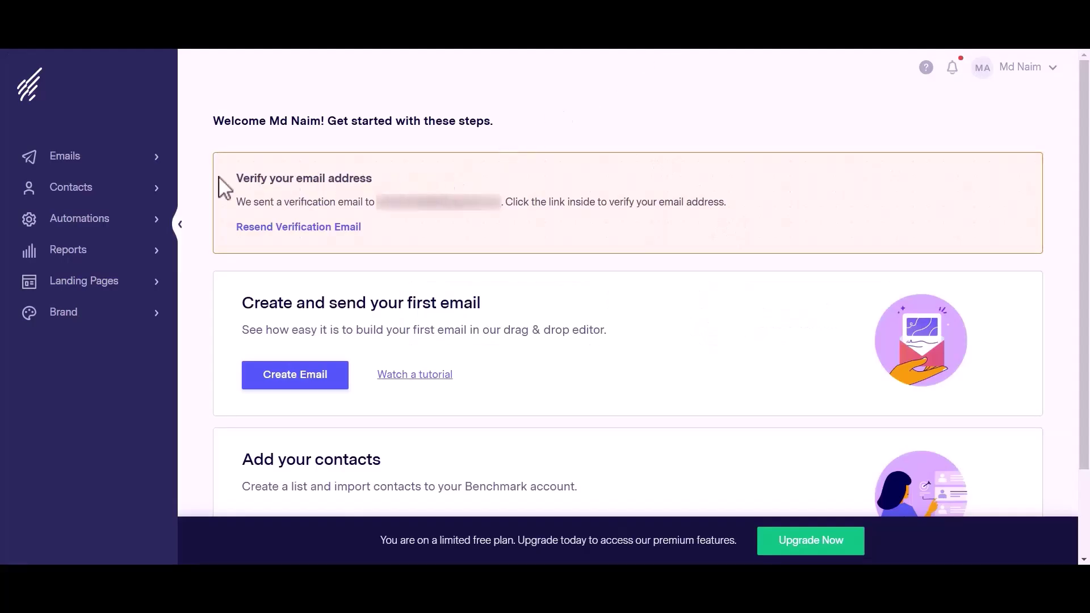
# In Benchmark Email, open Contacts > Lists > Sample Contact List to see the new contact
pyautogui.click(68, 188)
pyautogui.click(57, 227)
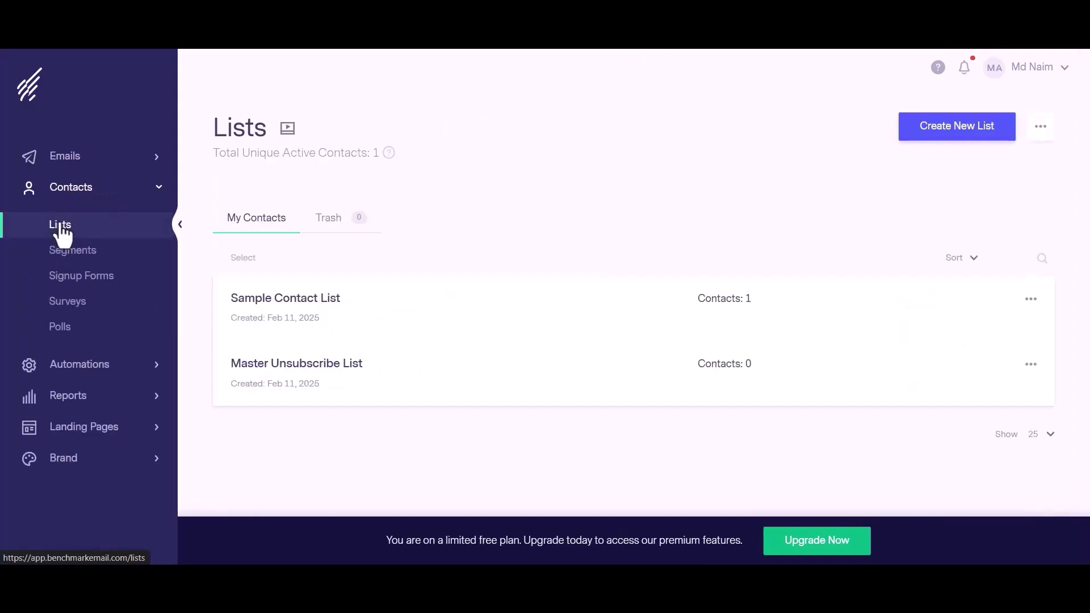
pyautogui.click(286, 299)
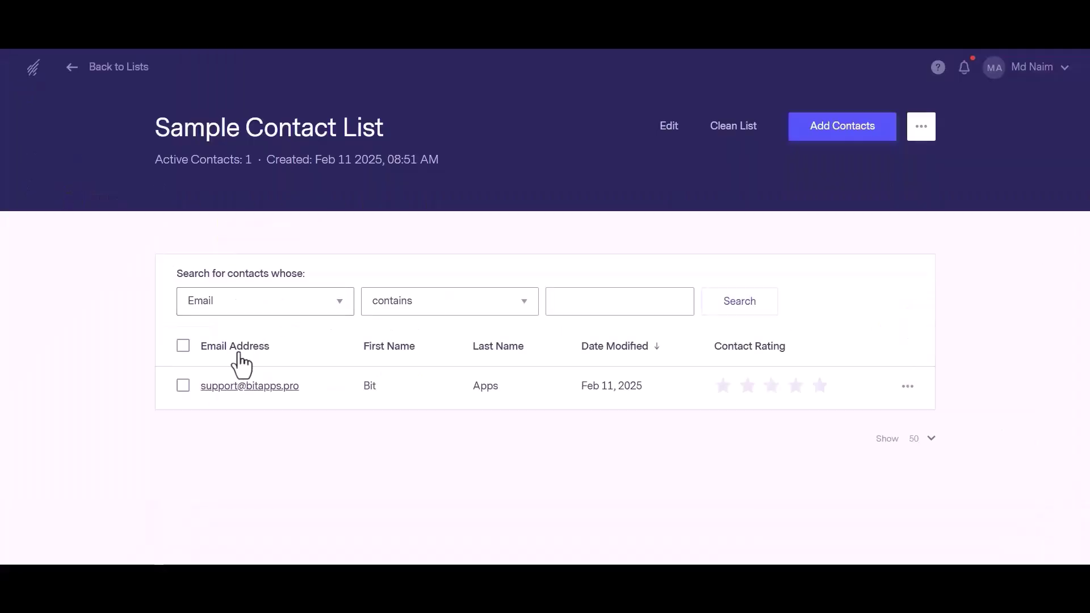